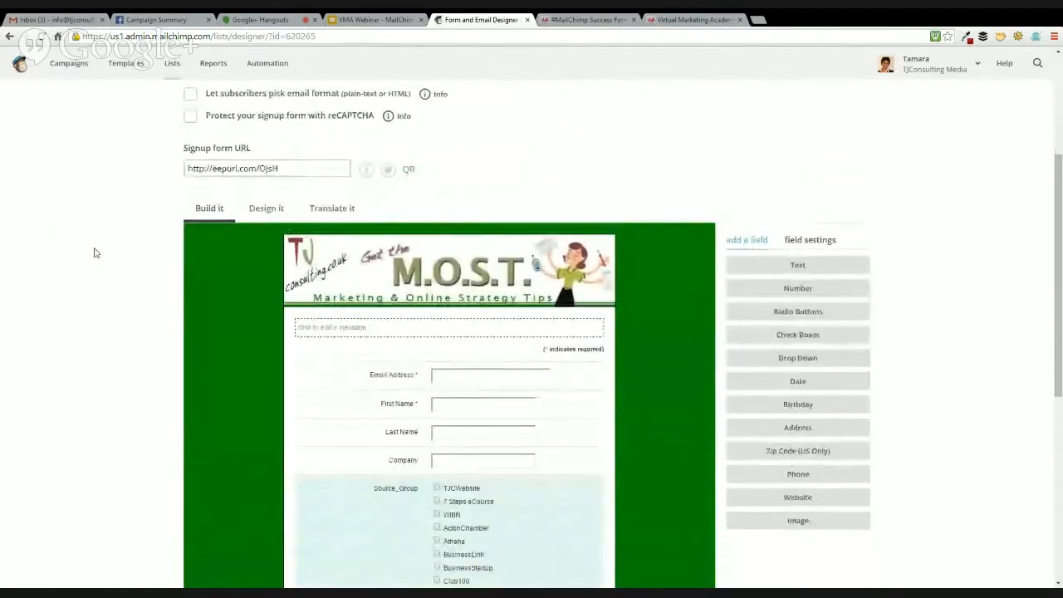
Examine the signup form's contact fields and its Source_Group and Pipeline_Group checkboxes
scroll(226, 276, "up", 1)
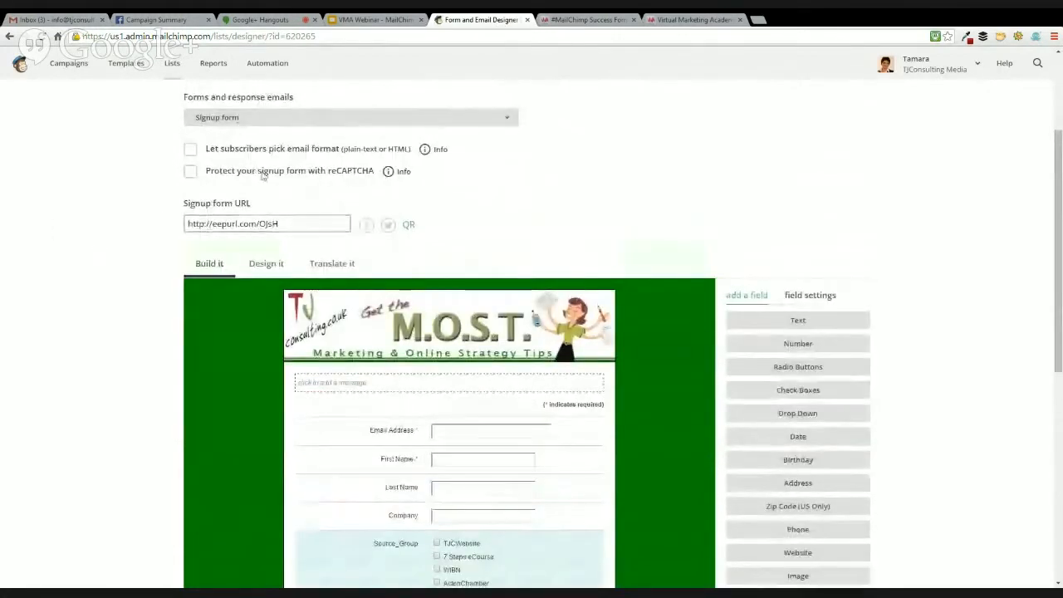
scroll(254, 229, "up", 2)
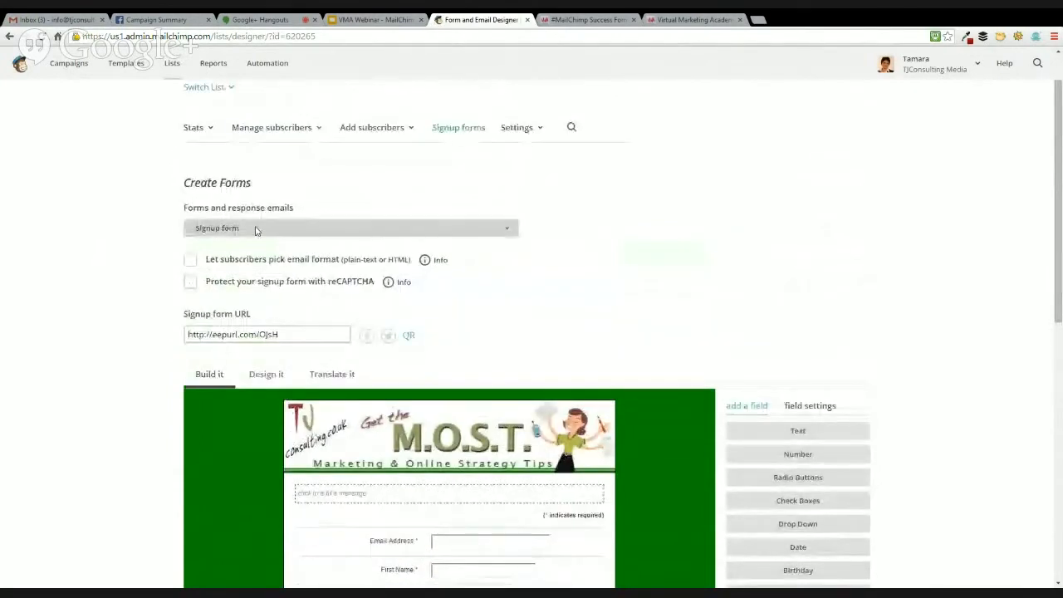
scroll(153, 286, "down", 5)
scroll(154, 285, "down", 1)
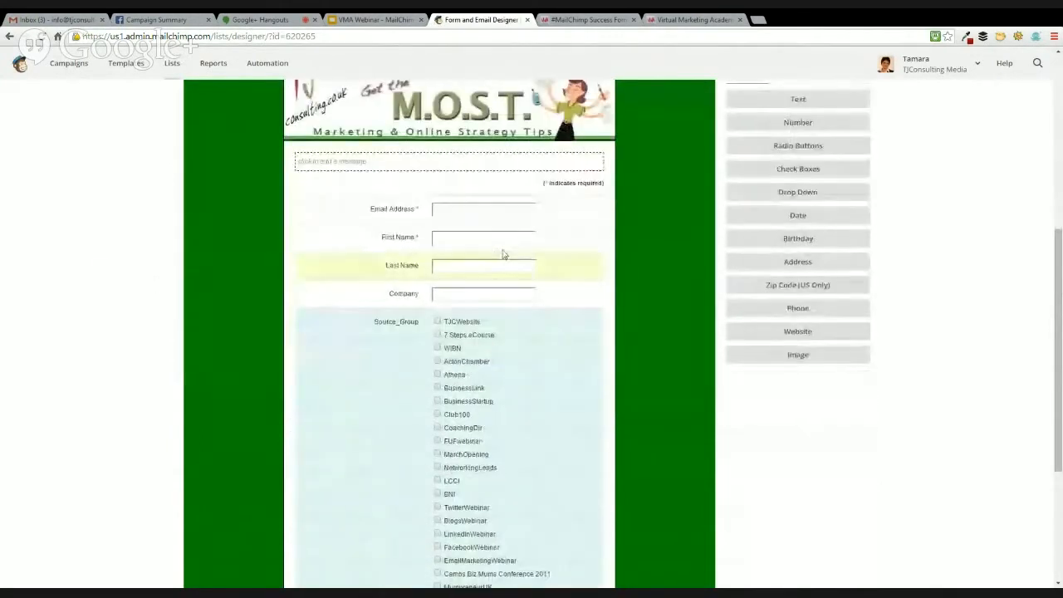
scroll(245, 146, "up", 2)
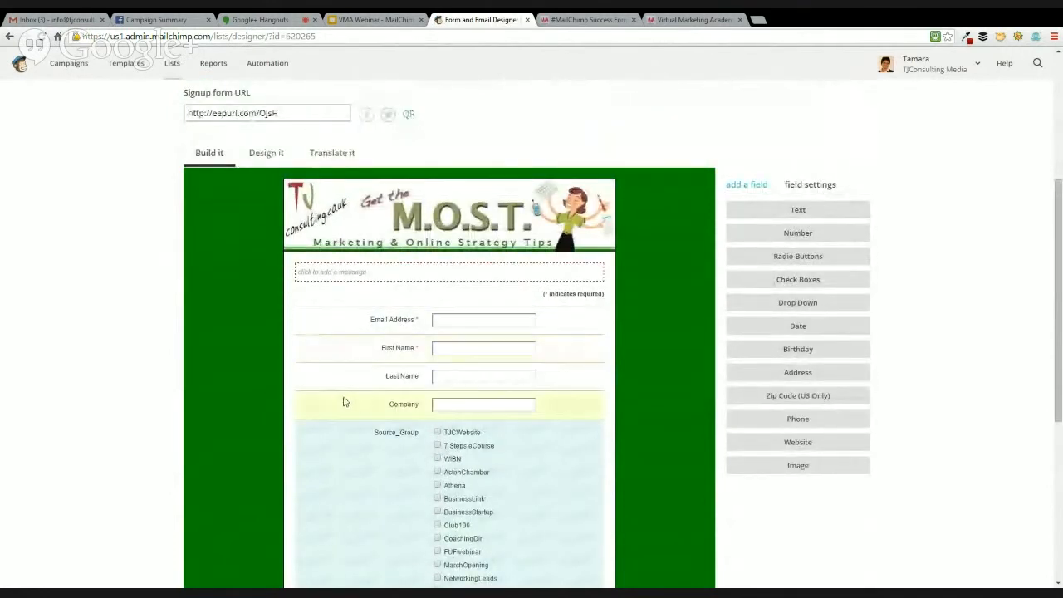
scroll(341, 399, "down", 4)
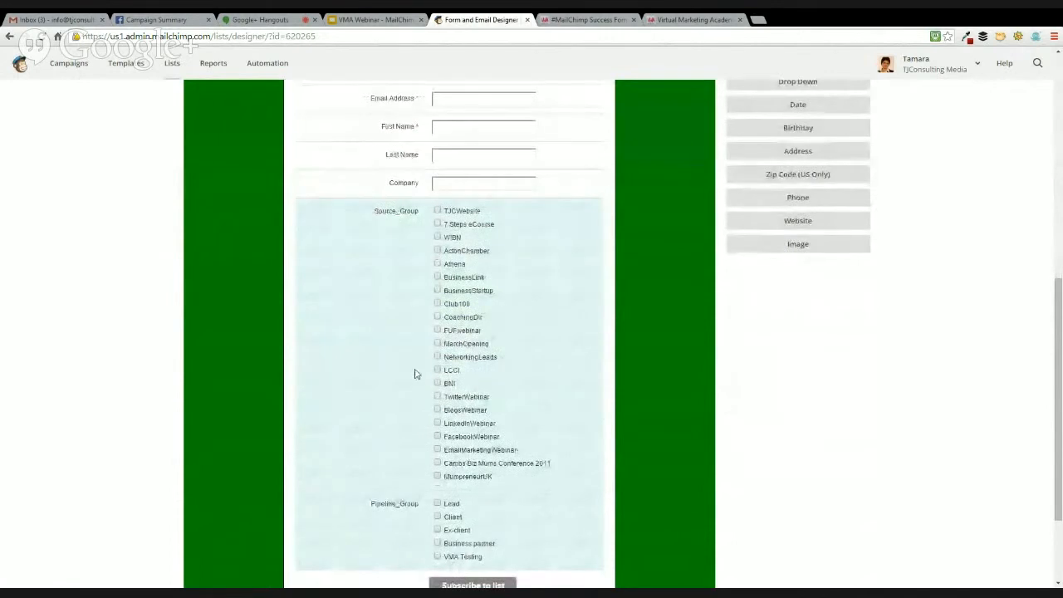
scroll(410, 446, "down", 2)
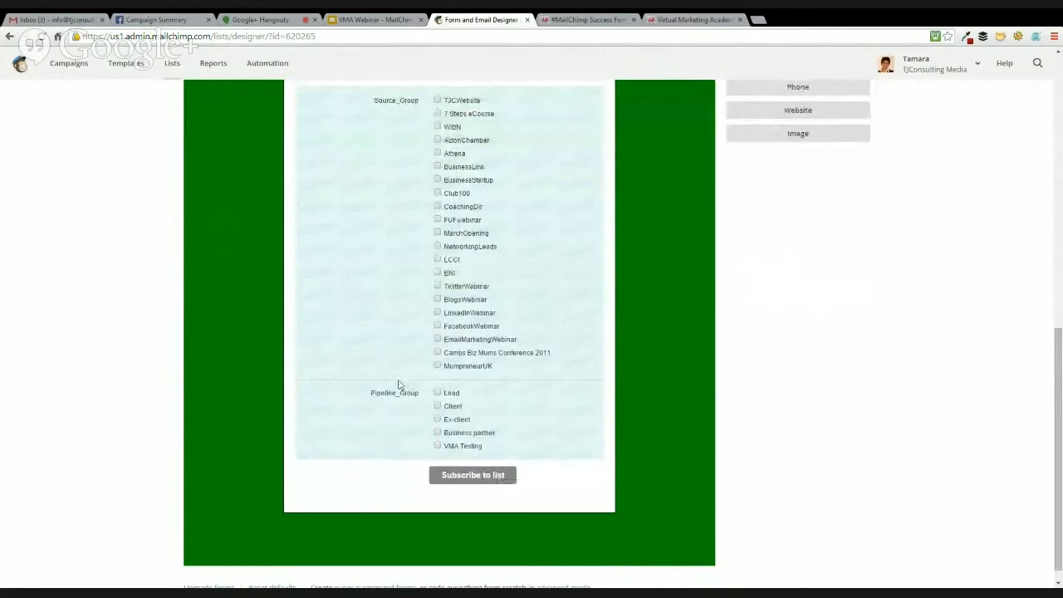
scroll(396, 380, "up", 5)
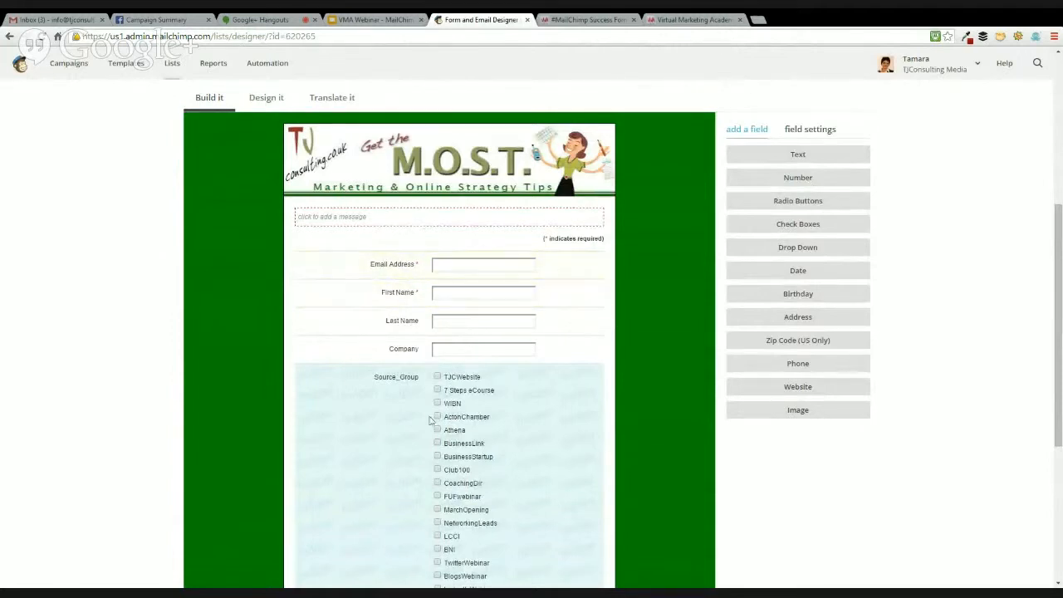
scroll(361, 430, "down", 3)
scroll(365, 425, "up", 3)
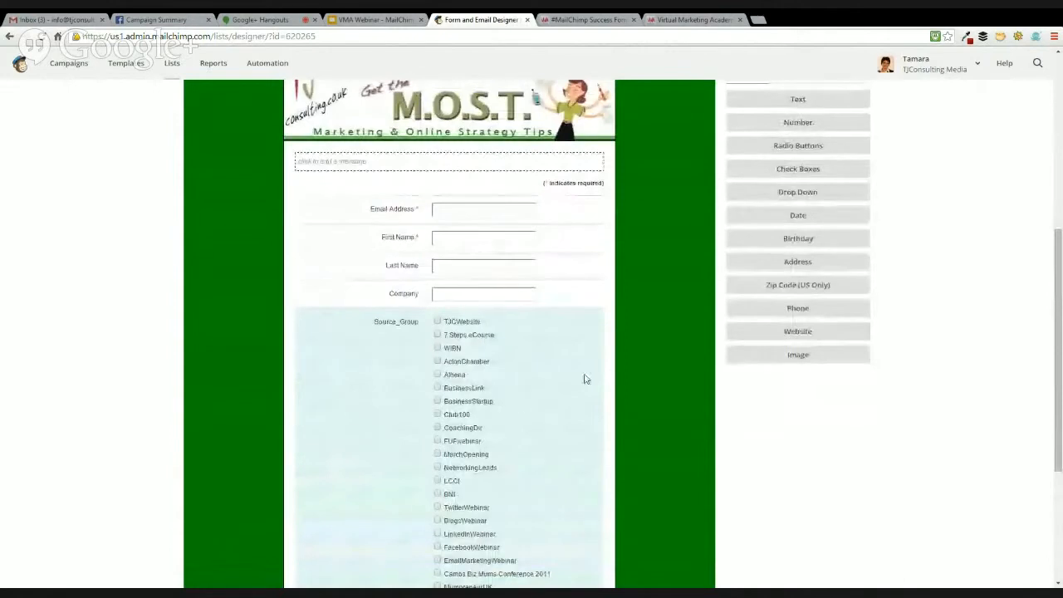
scroll(616, 371, "up", 2)
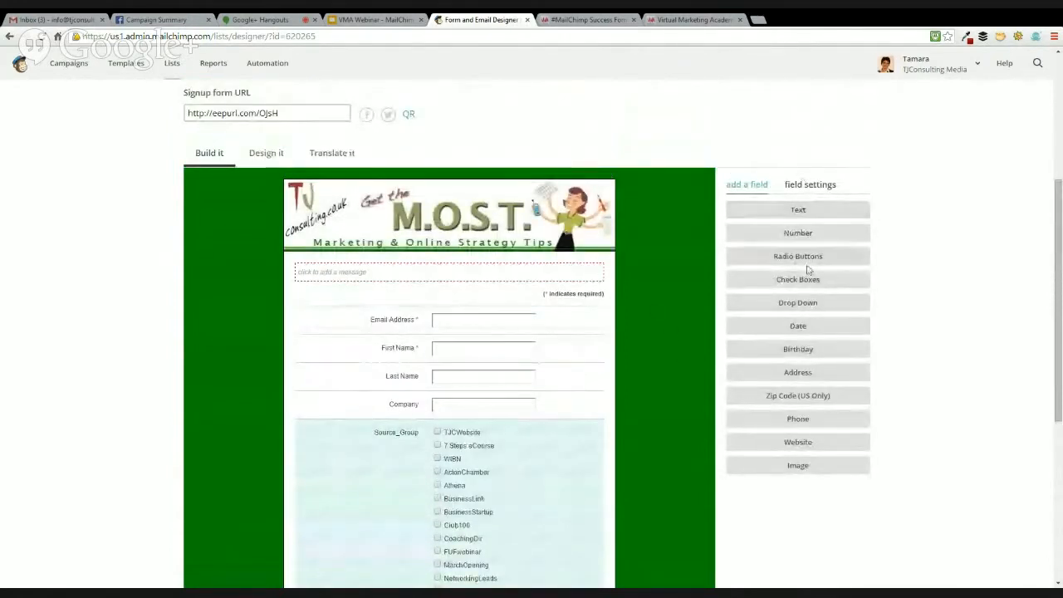
Add a radio buttons field to the signup form with the label Location and the field tag LOCATIONUS
left_click(841, 293)
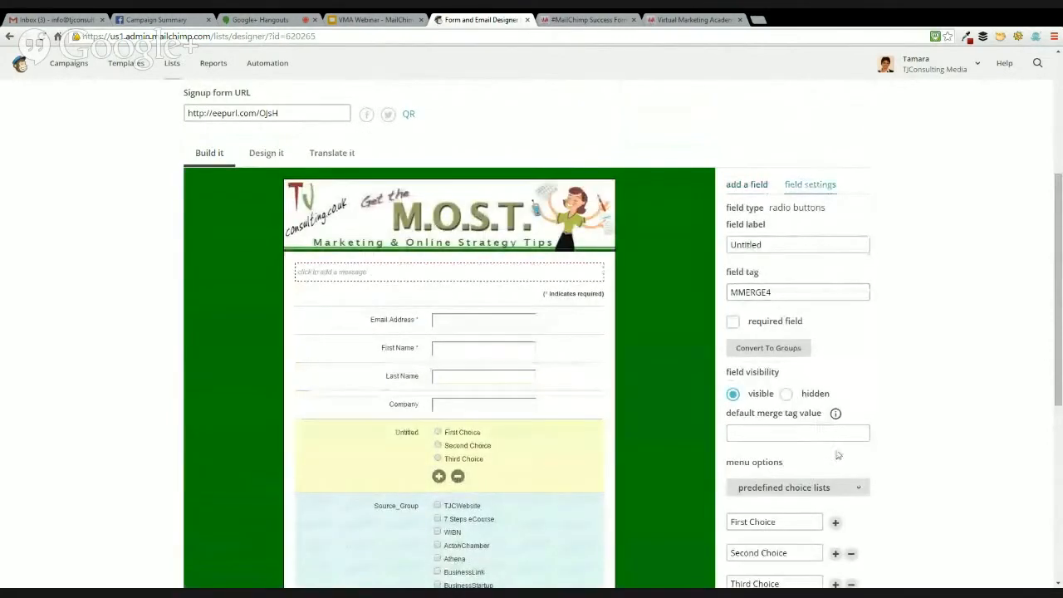
left_click(765, 244)
double_click(765, 244)
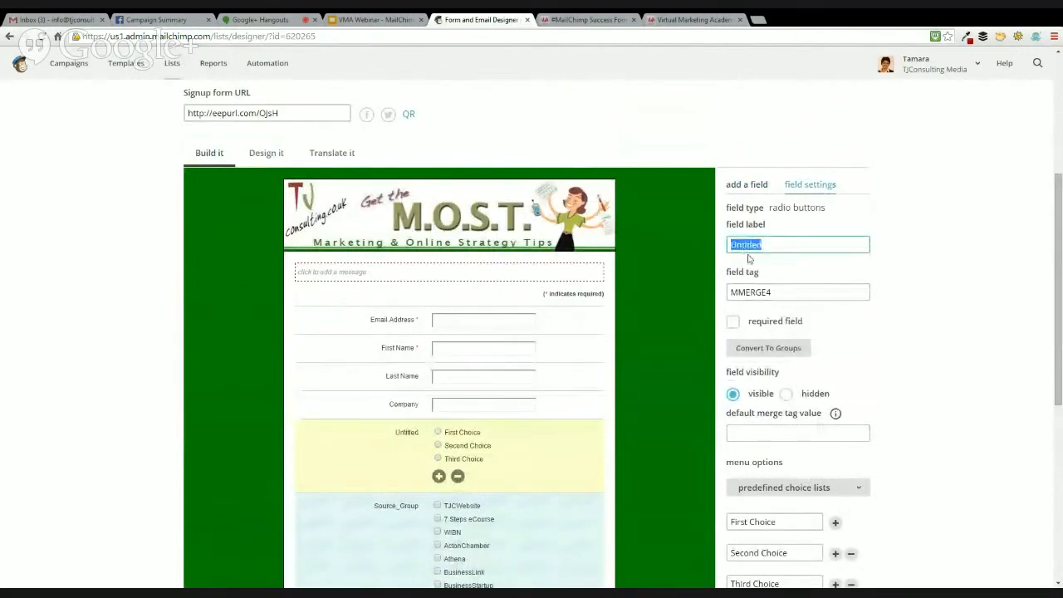
type("Location")
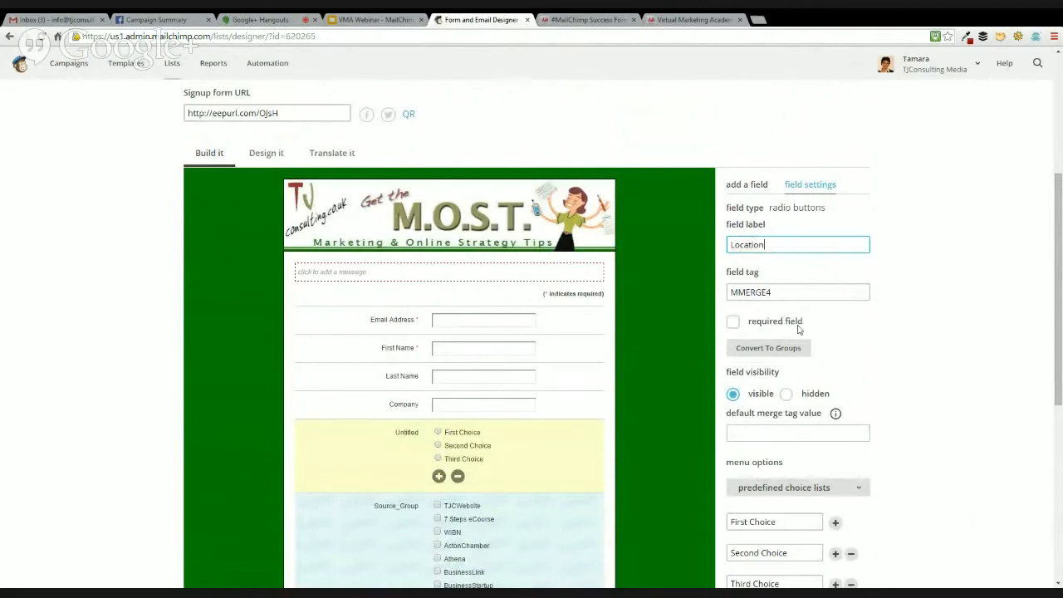
key("Tab")
type("LOCATION")
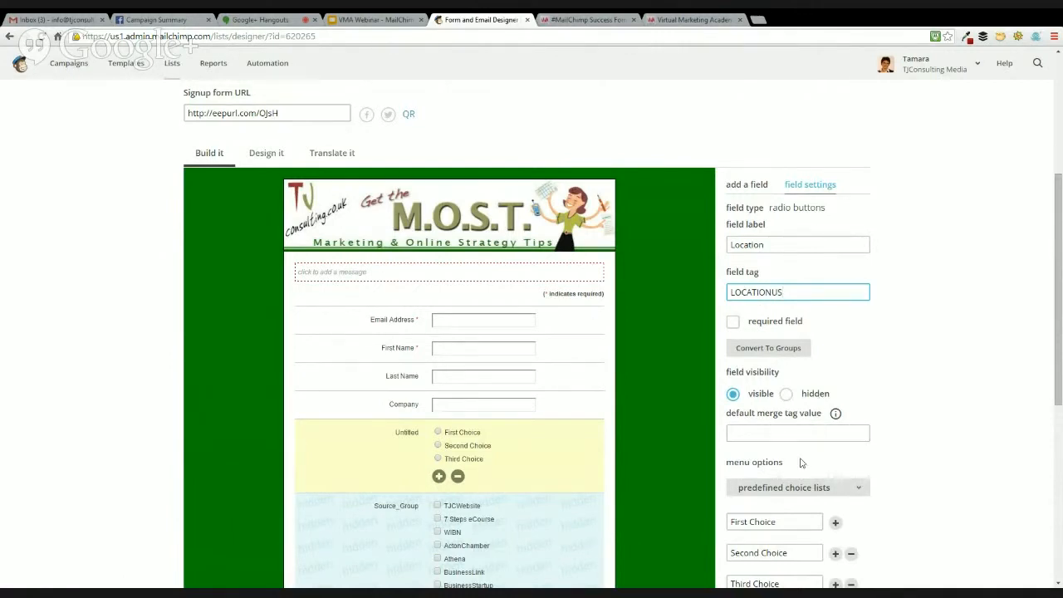
Replace the Location field's three choices with UK, US and Other
scroll(774, 424, "down", 2)
triple_click(752, 355)
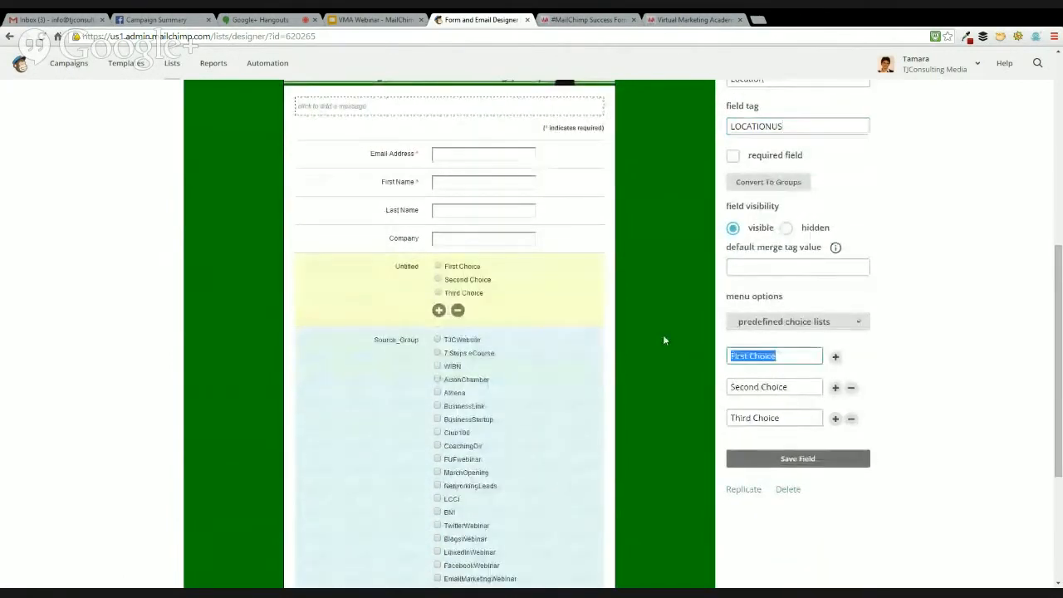
type("UK")
left_click_drag(790, 387, 685, 386)
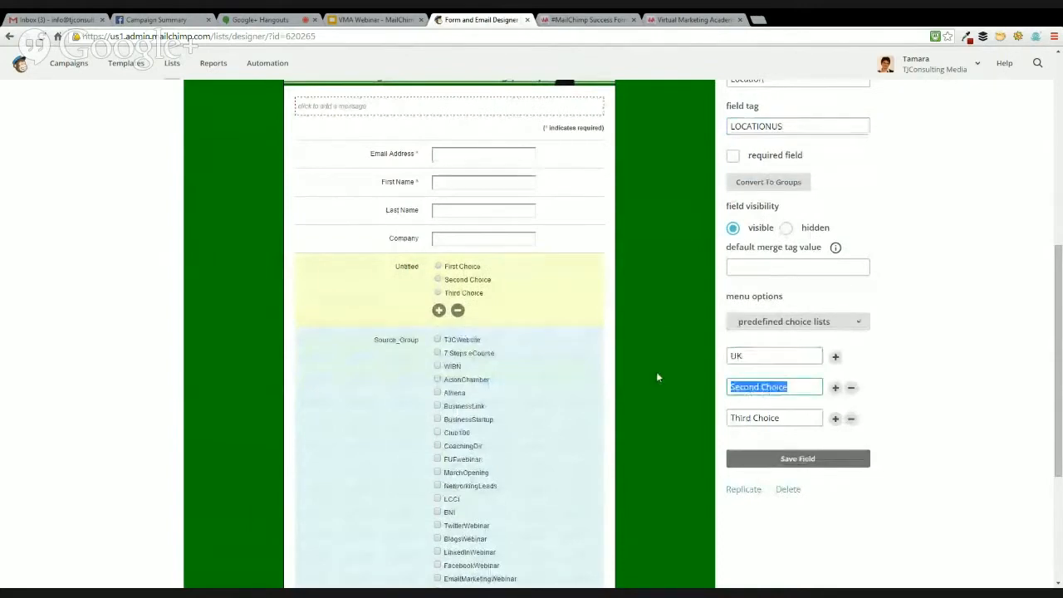
type("US")
left_click(772, 419)
left_click_drag(772, 422, 680, 417)
type("Other")
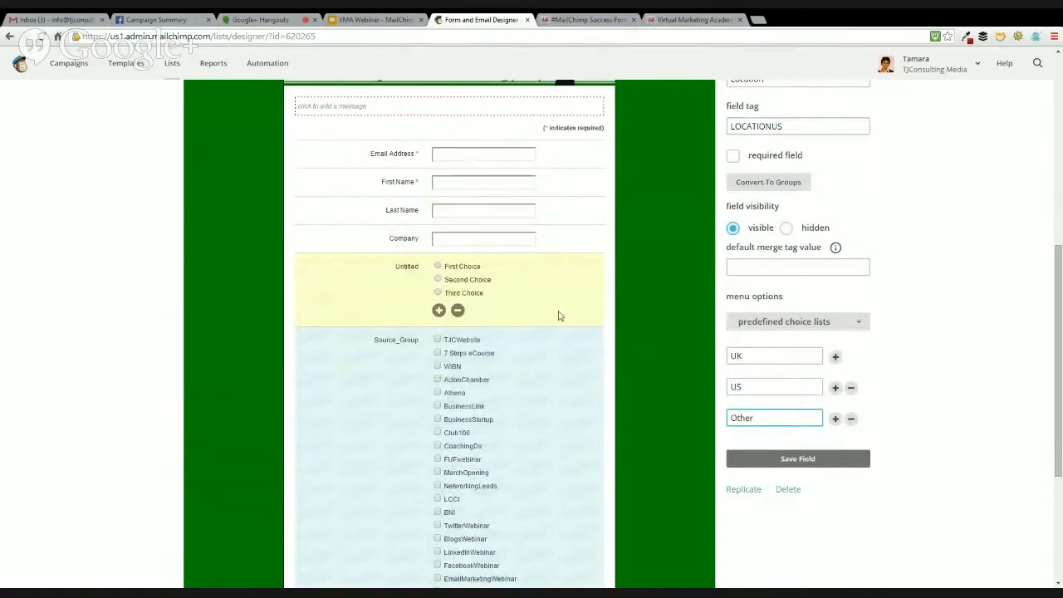
Make the Location field required and save the field
scroll(795, 327, "up", 2)
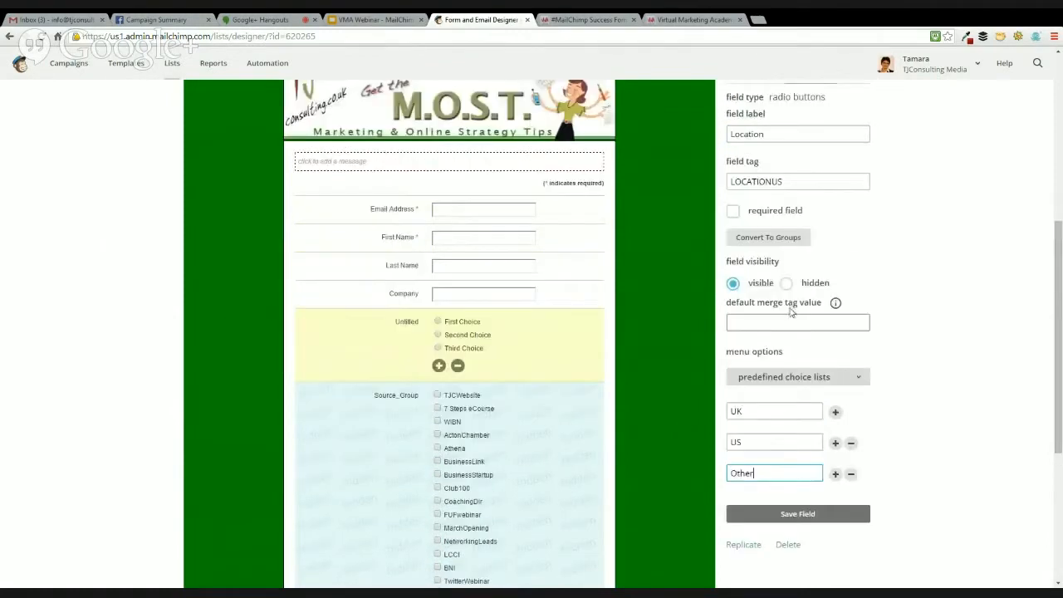
left_click(737, 269)
scroll(851, 431, "down", 5)
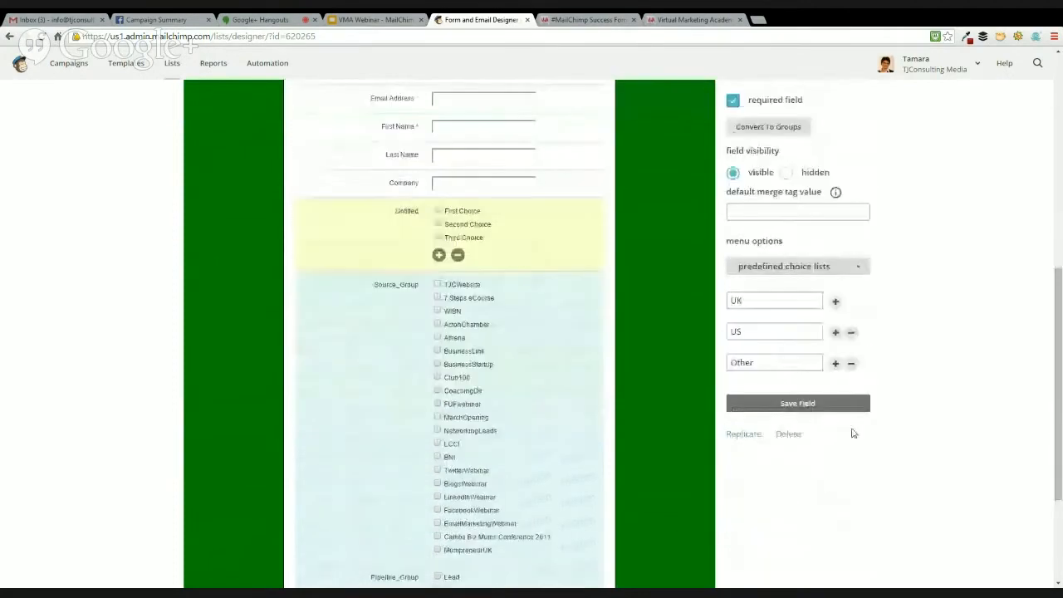
left_click(795, 295)
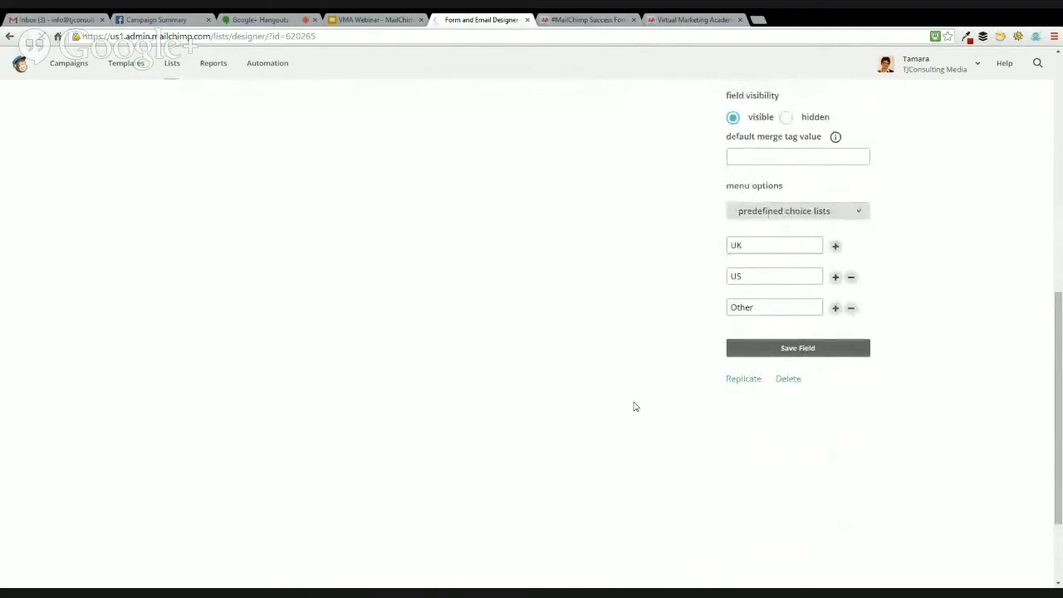
Open the Signup "thank you" page and review its message and the option to send subscribers to another URL
scroll(633, 402, "up", 4)
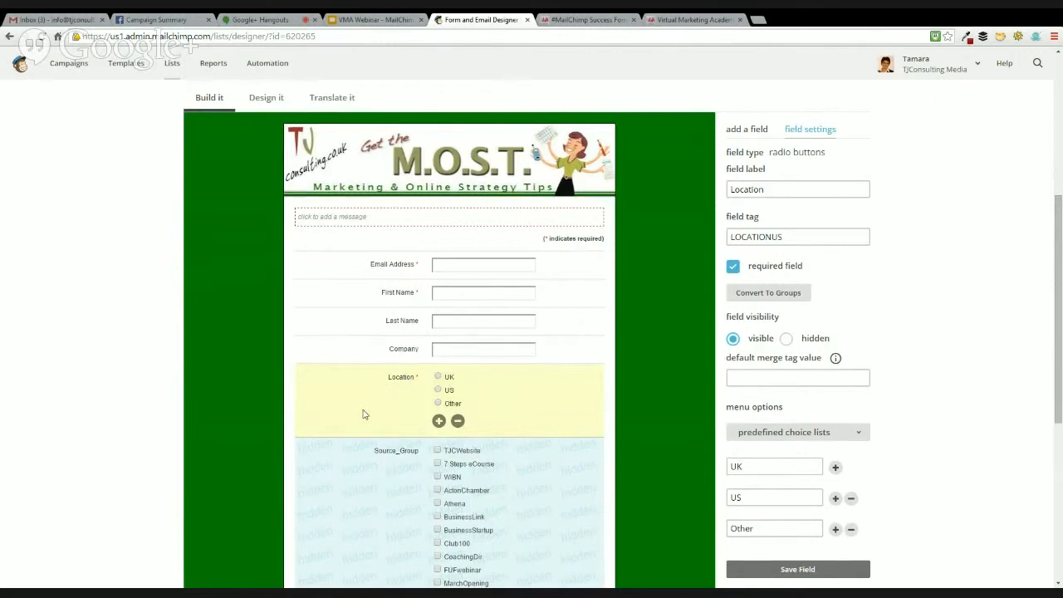
scroll(372, 415, "down", 2)
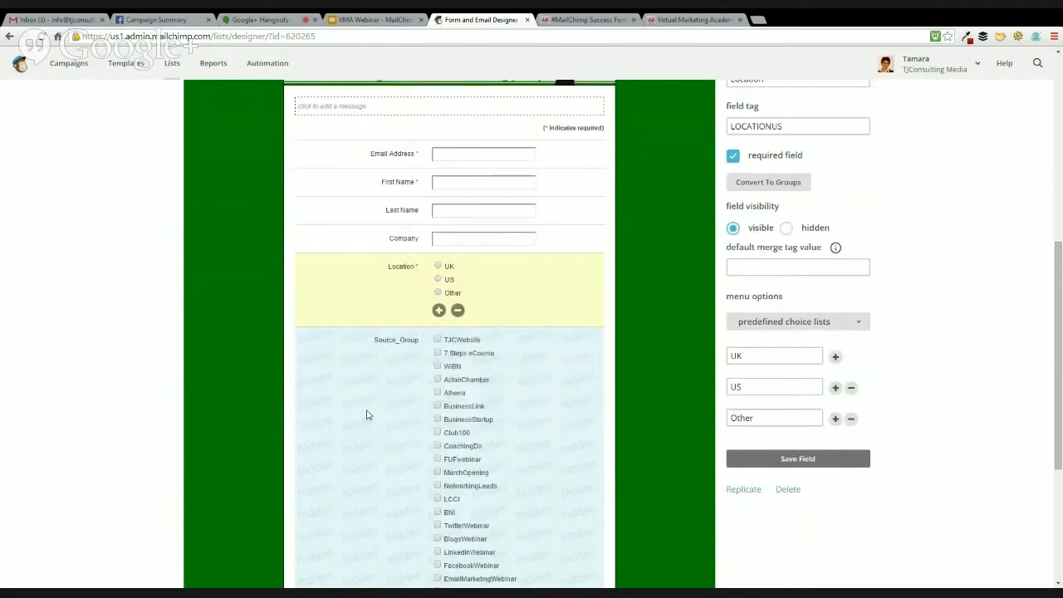
scroll(367, 415, "up", 3)
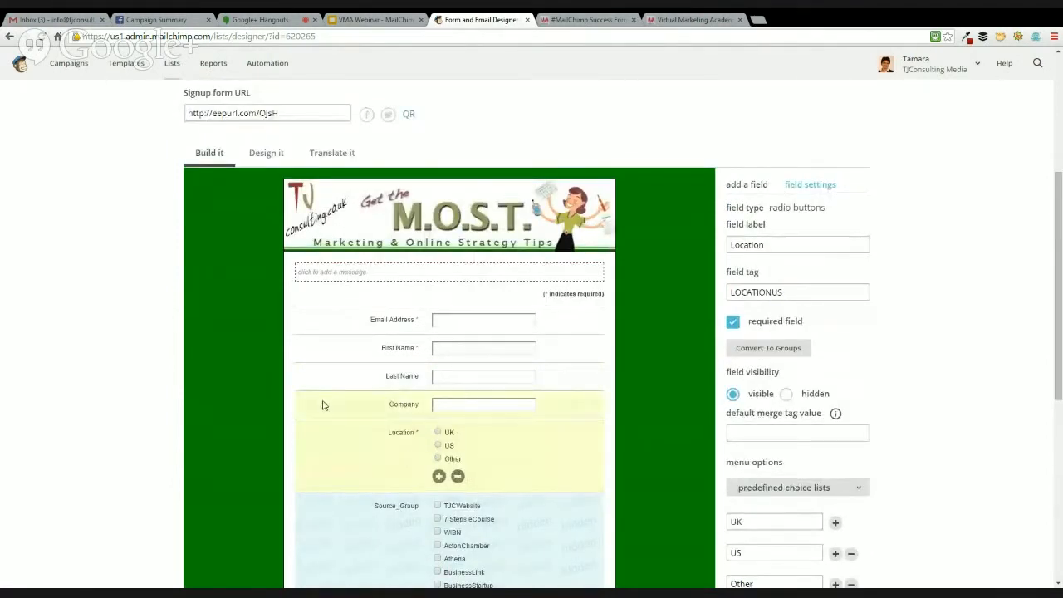
scroll(326, 367, "up", 3)
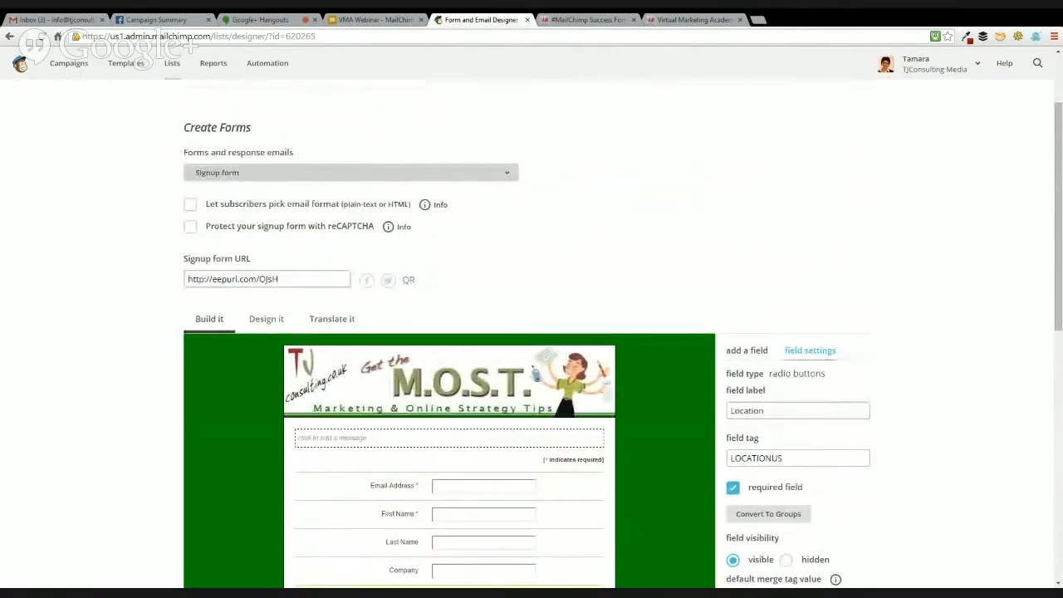
left_click(255, 219)
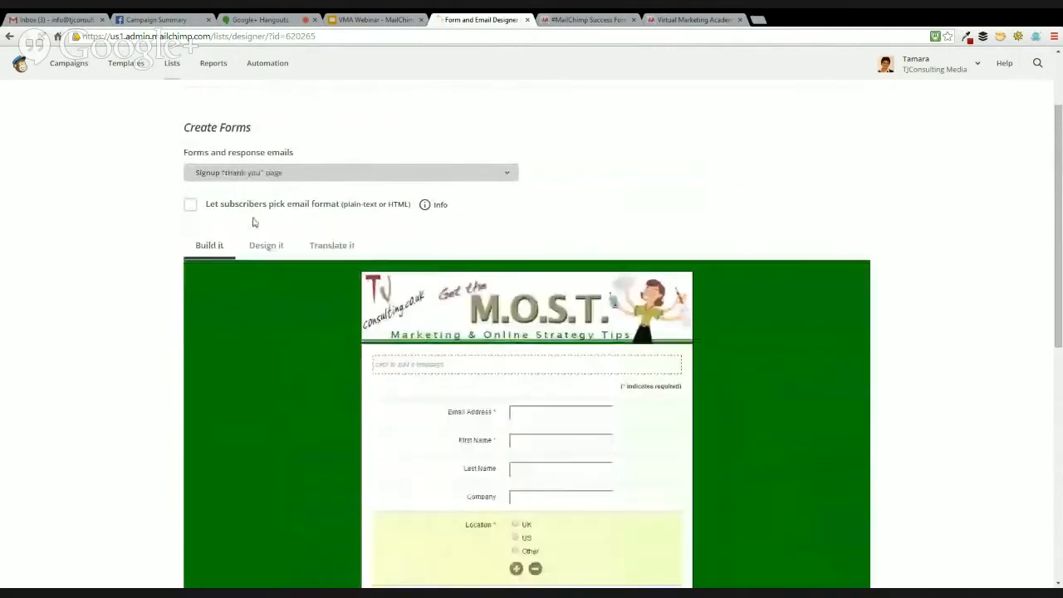
scroll(363, 406, "down", 2)
scroll(363, 407, "down", 1)
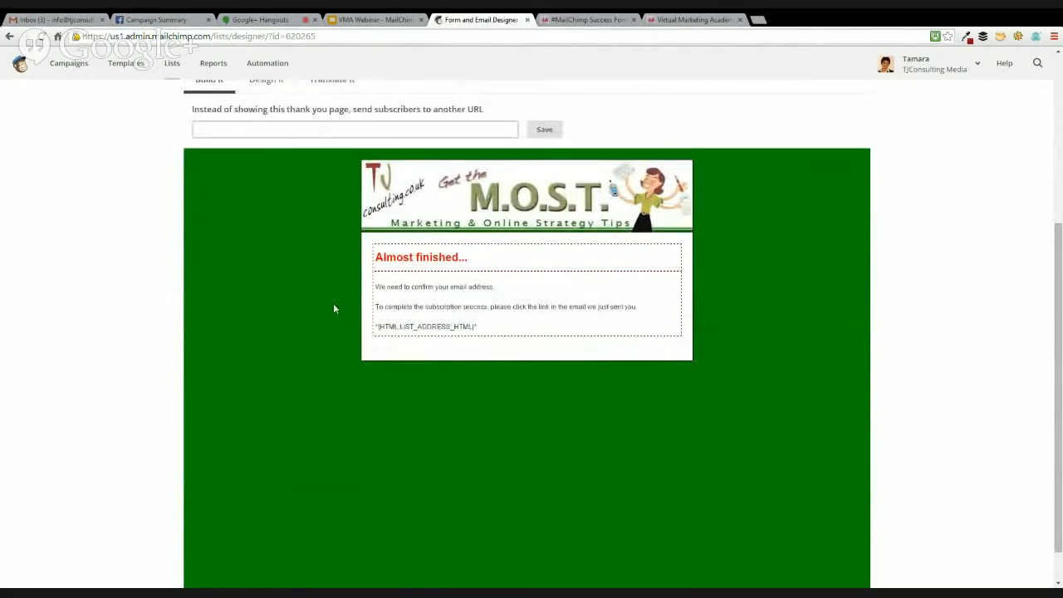
scroll(324, 300, "up", 2)
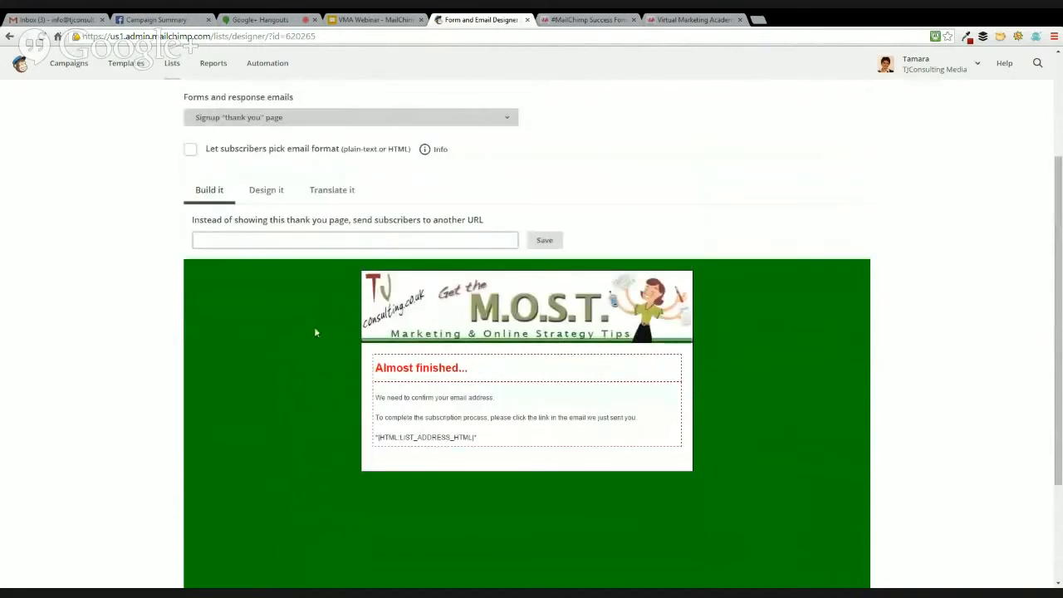
left_click(249, 243)
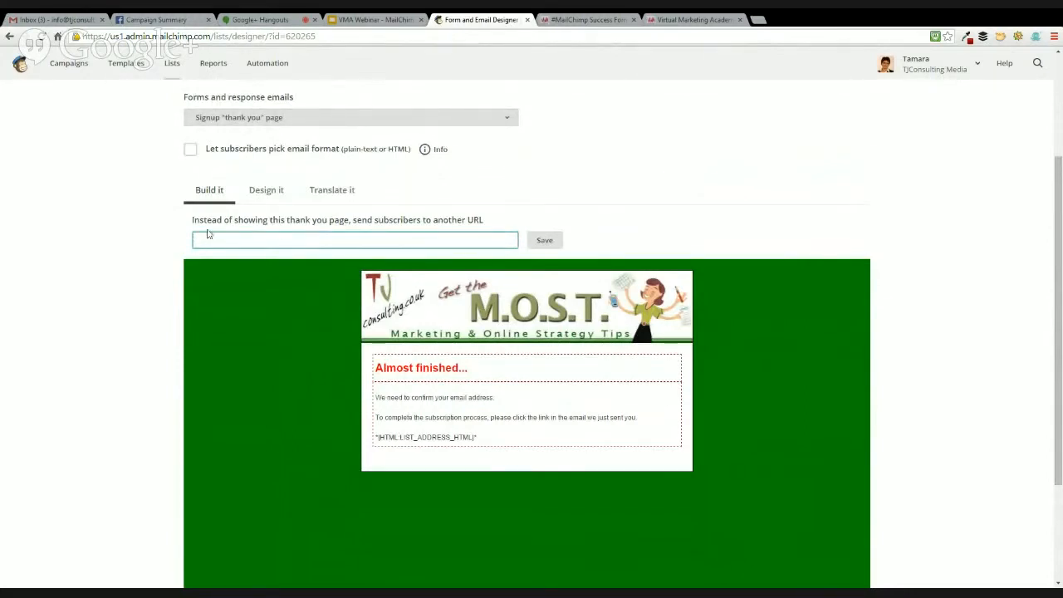
mouse_move(421, 288)
scroll(294, 342, "down", 1)
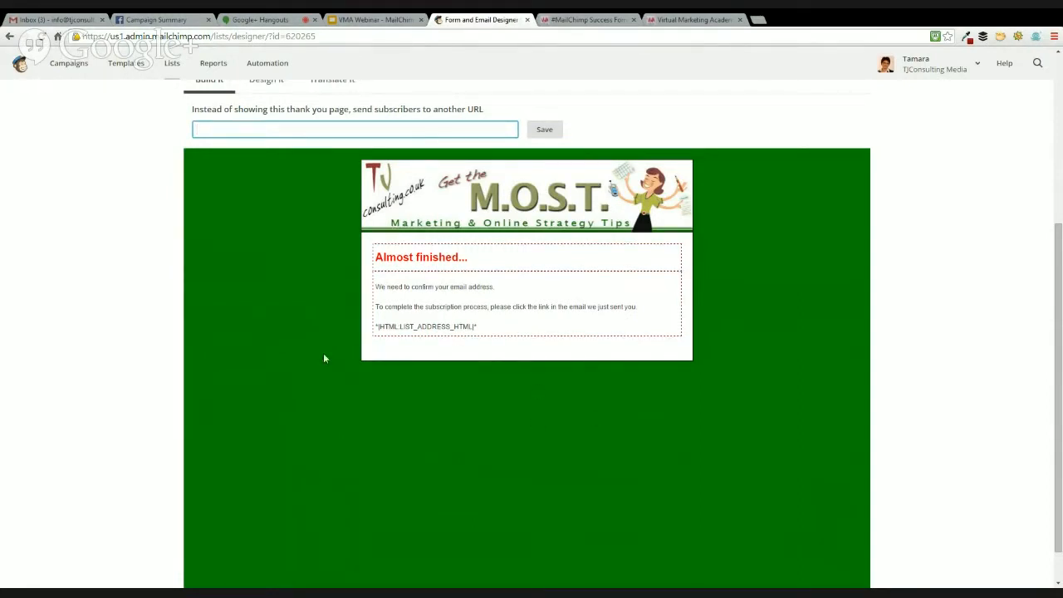
scroll(323, 353, "up", 2)
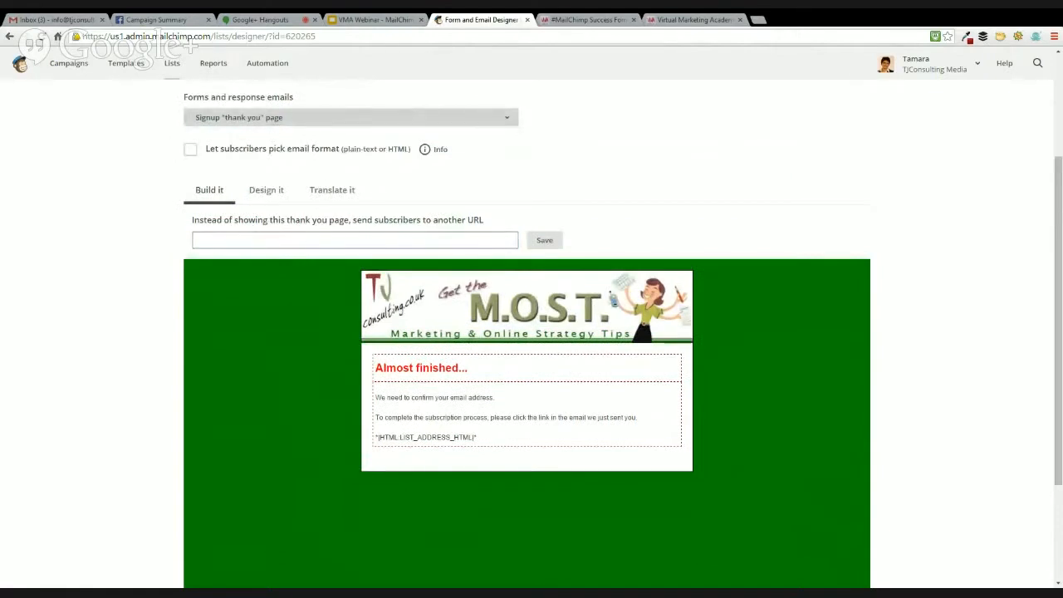
Open the Confirmation "thank you" page and review its message and redirect URL option
left_click(268, 190)
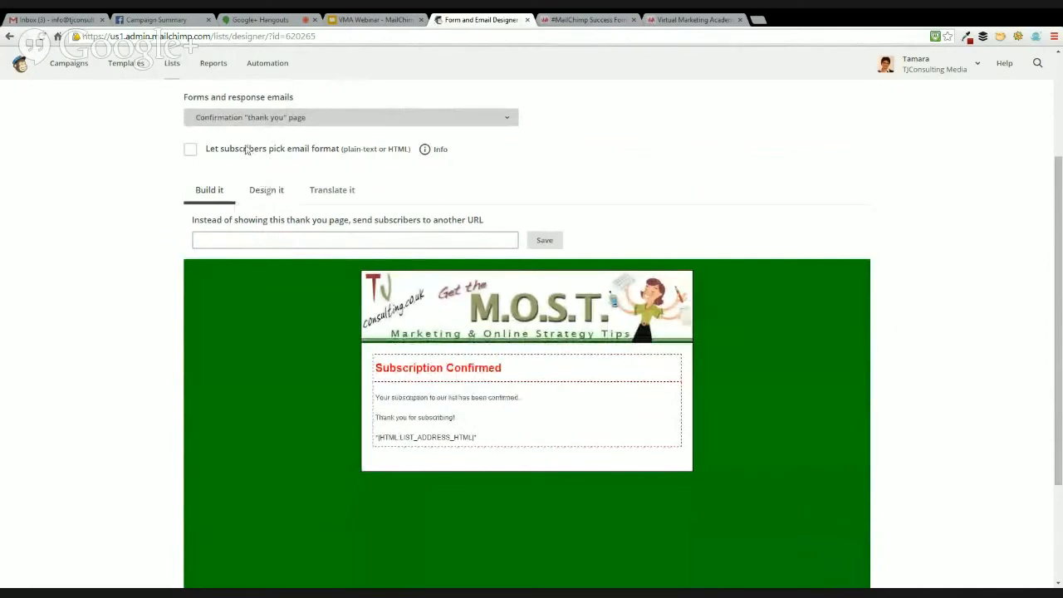
scroll(265, 213, "down", 1)
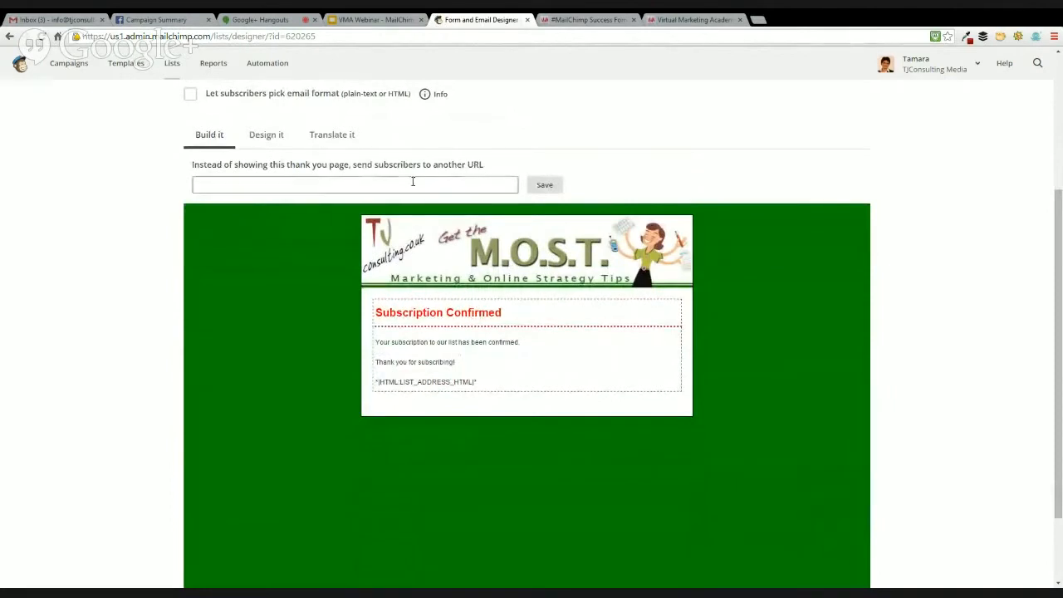
left_click(353, 185)
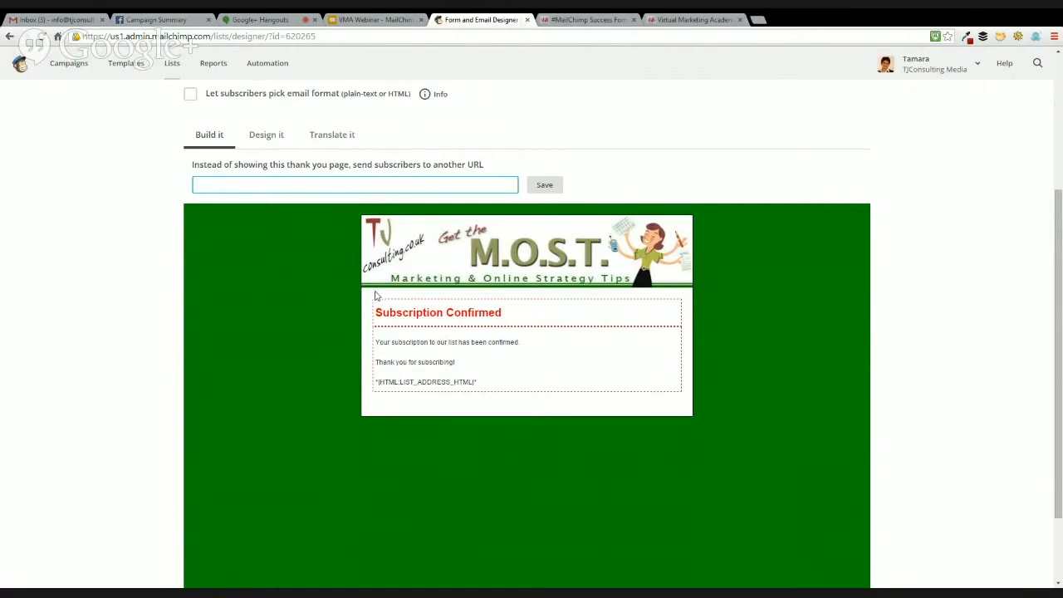
scroll(375, 295, "up", 2)
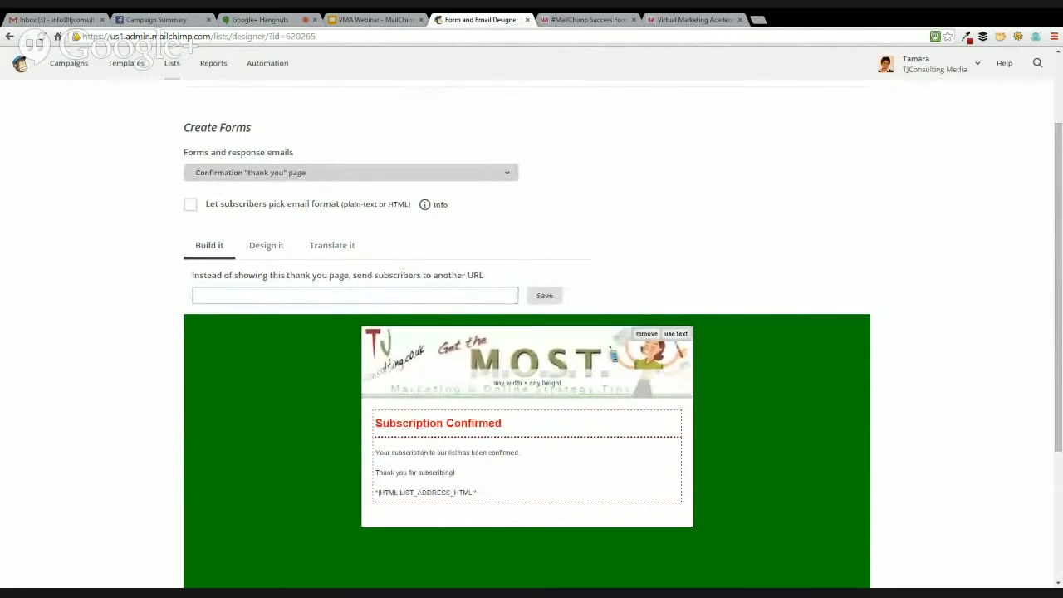
Open the Final "welcome" email and review its sender, subject and body content
left_click(285, 250)
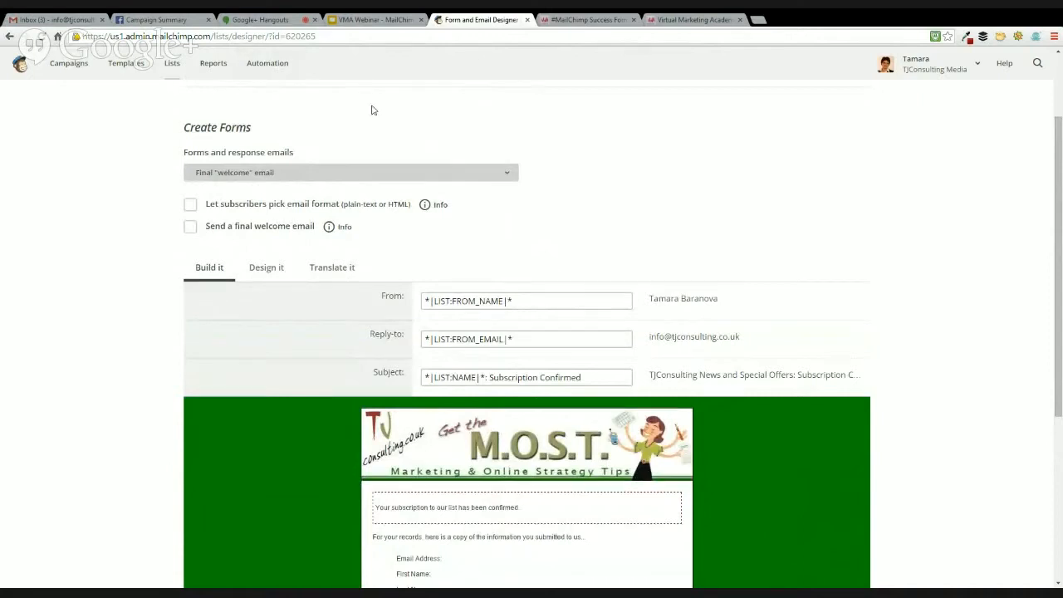
scroll(147, 274, "down", 2)
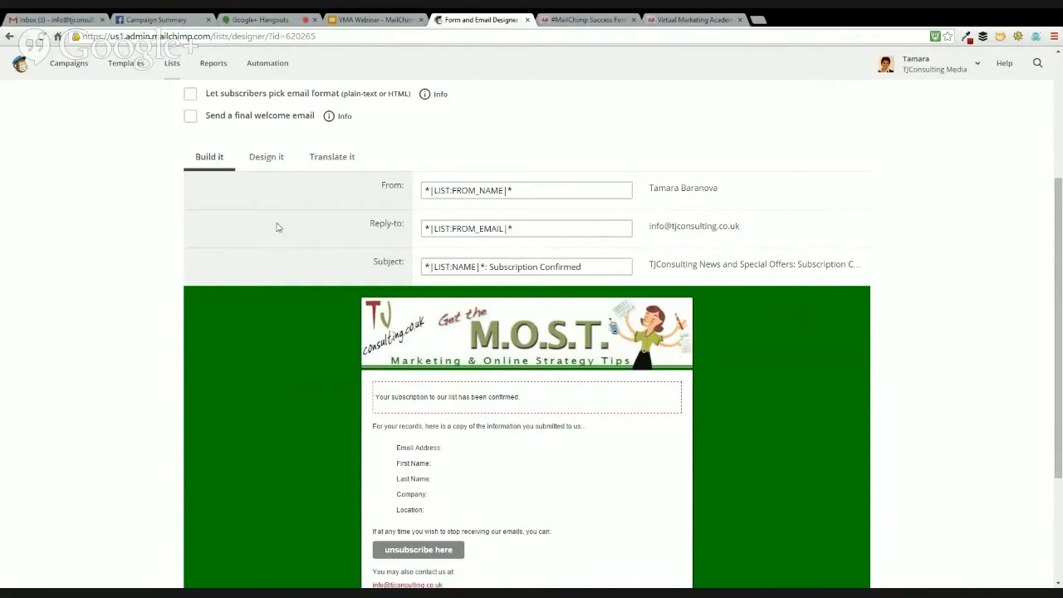
Open the confirmation message in the Final "welcome" email for editing and add the line "CLICK HERE TO DOWNLOAD" below the existing text
scroll(277, 227, "up", 1)
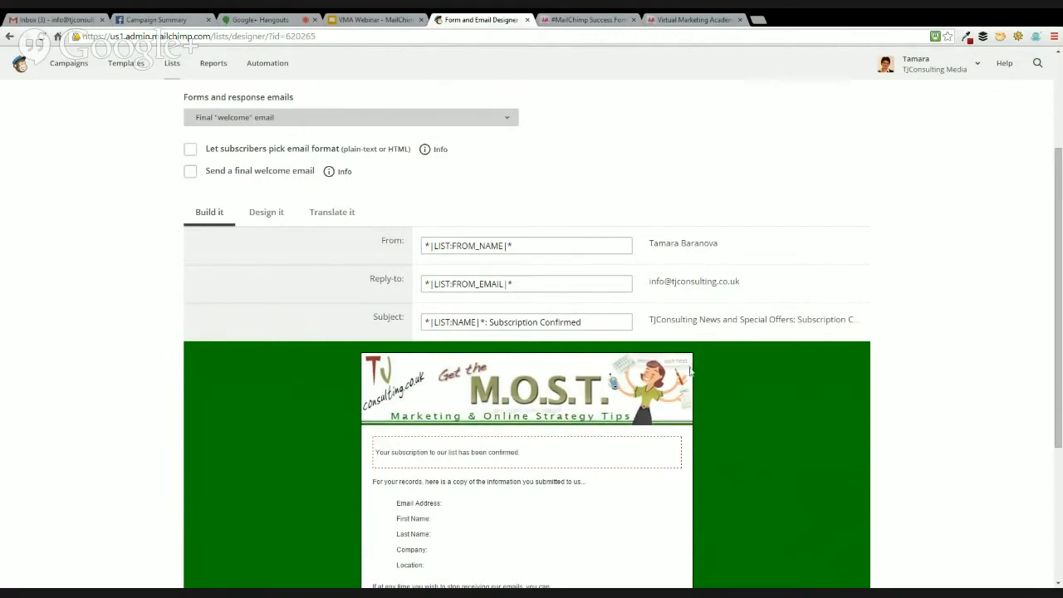
scroll(683, 390, "down", 2)
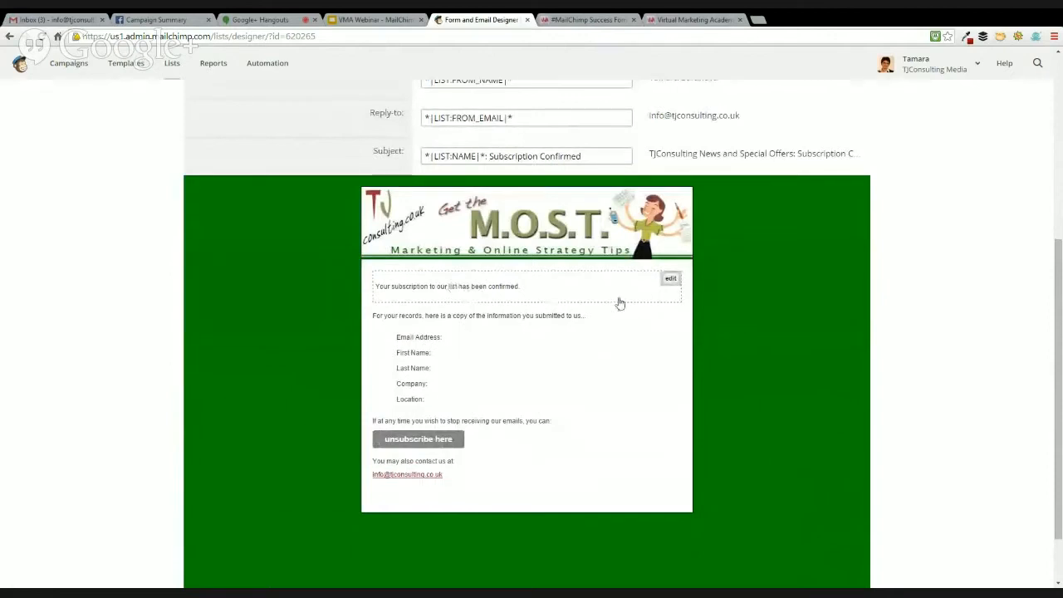
left_click(671, 281)
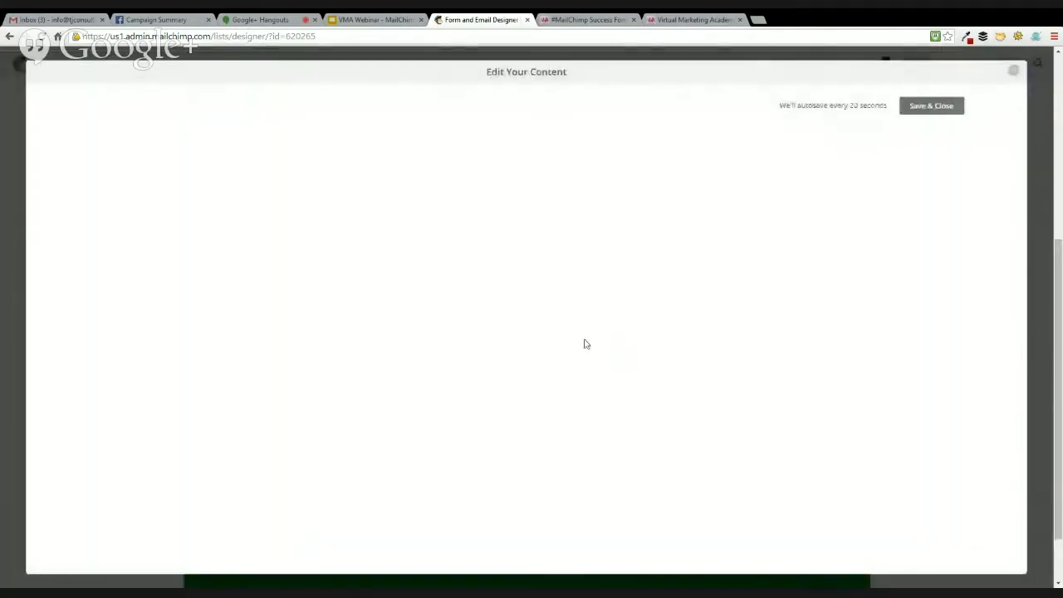
left_click(228, 161)
key("Return")
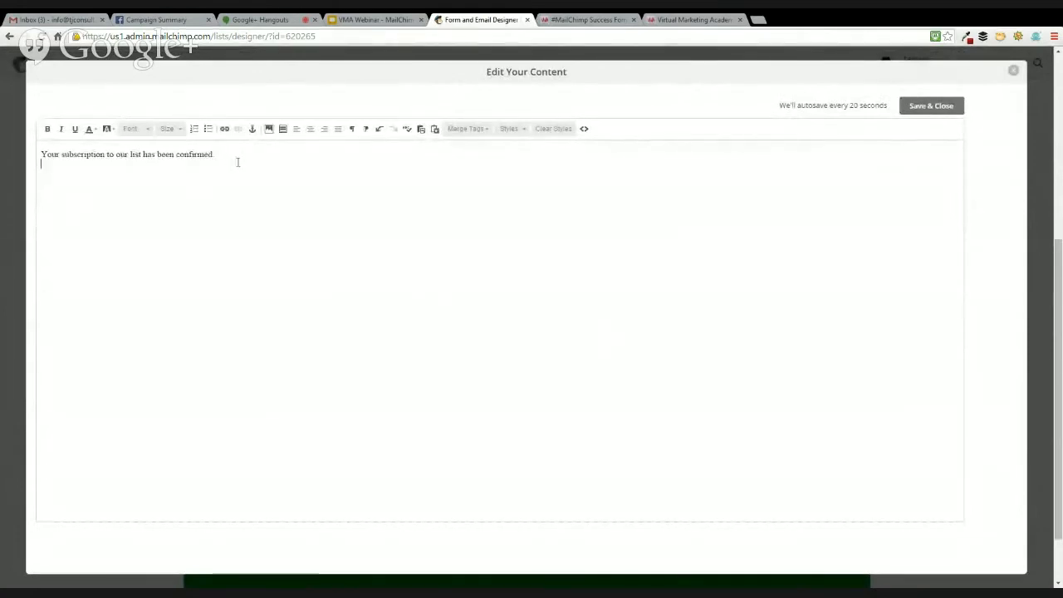
type("C:ICK")
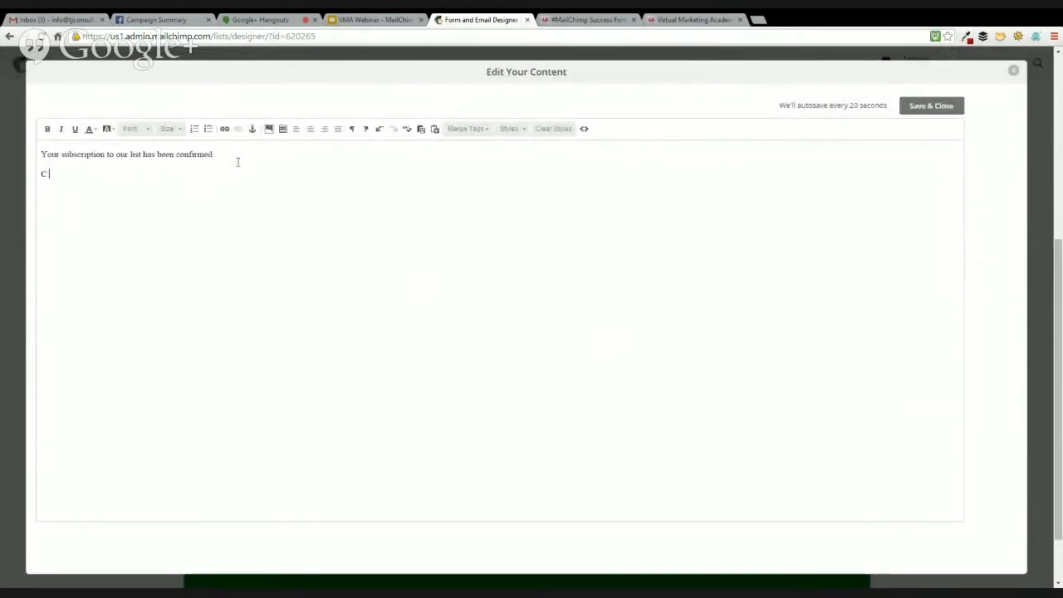
key("BackSpace")
key("BackSpace")
type("LIC")
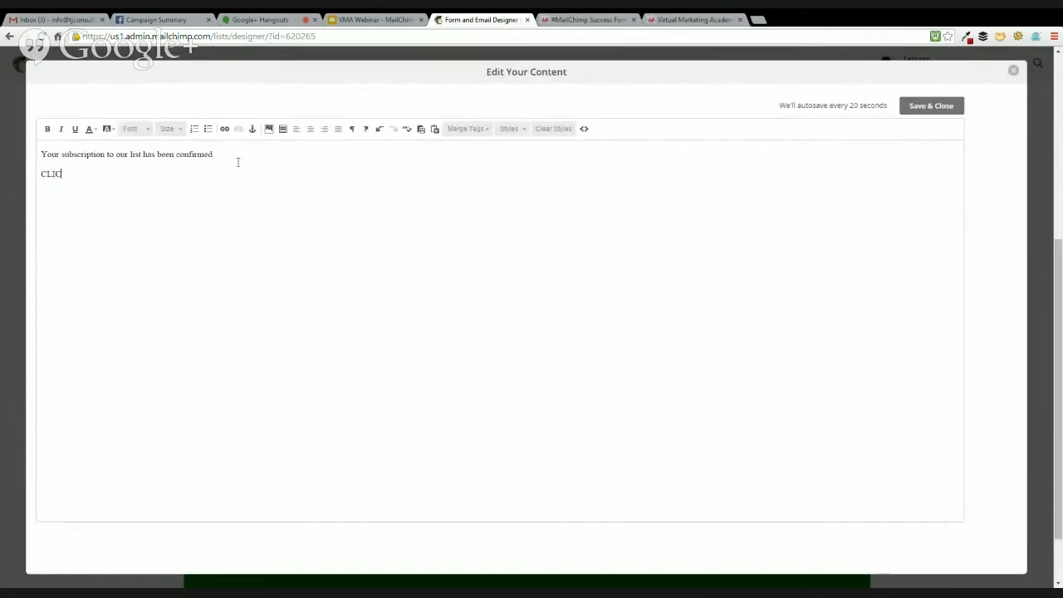
type("K HERE TO DOWNLOAD")
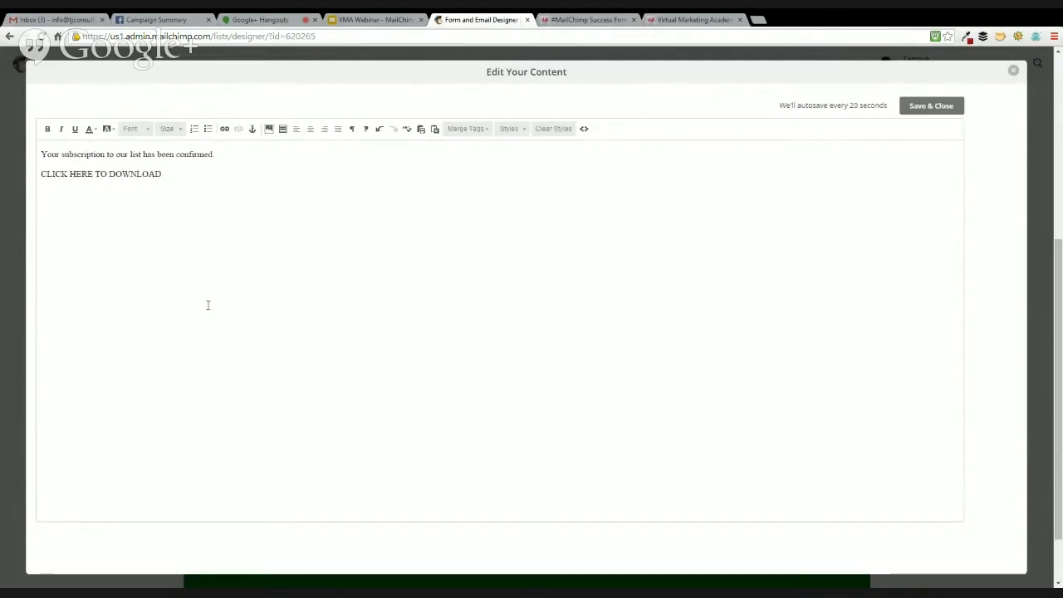
Link the "CLICK HERE TO DOWNLOAD" text to the file FWS Optin Ebook.pdf, then save and close the email content
left_click_drag(162, 174, 42, 173)
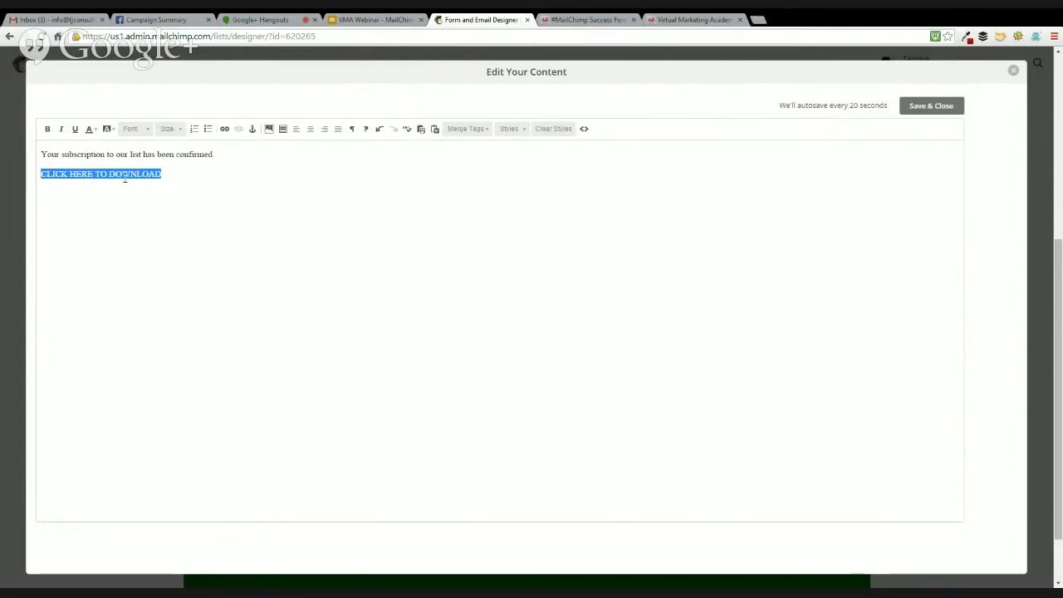
left_click(222, 131)
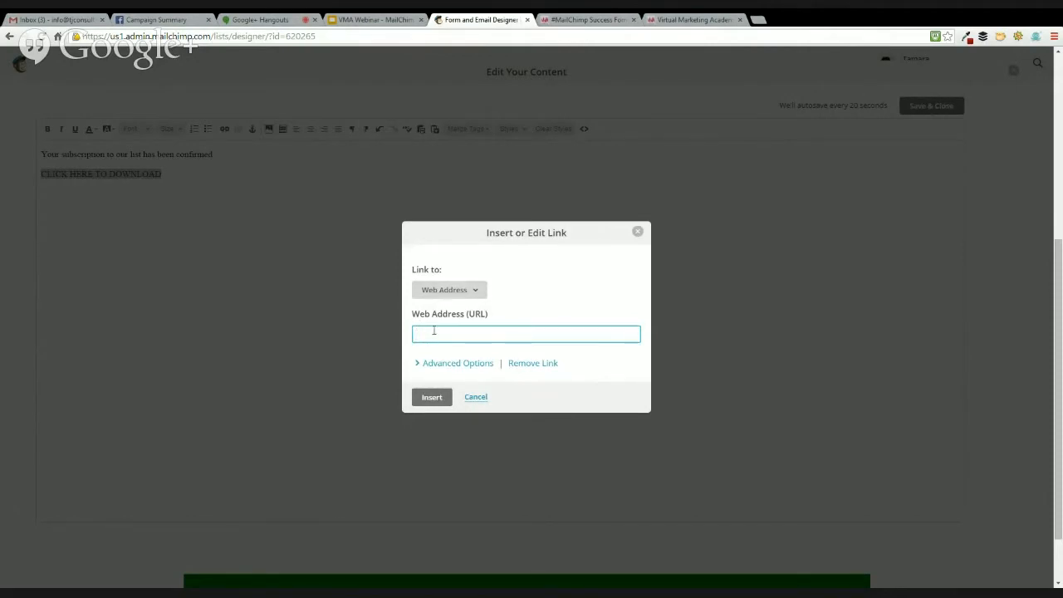
left_click(472, 294)
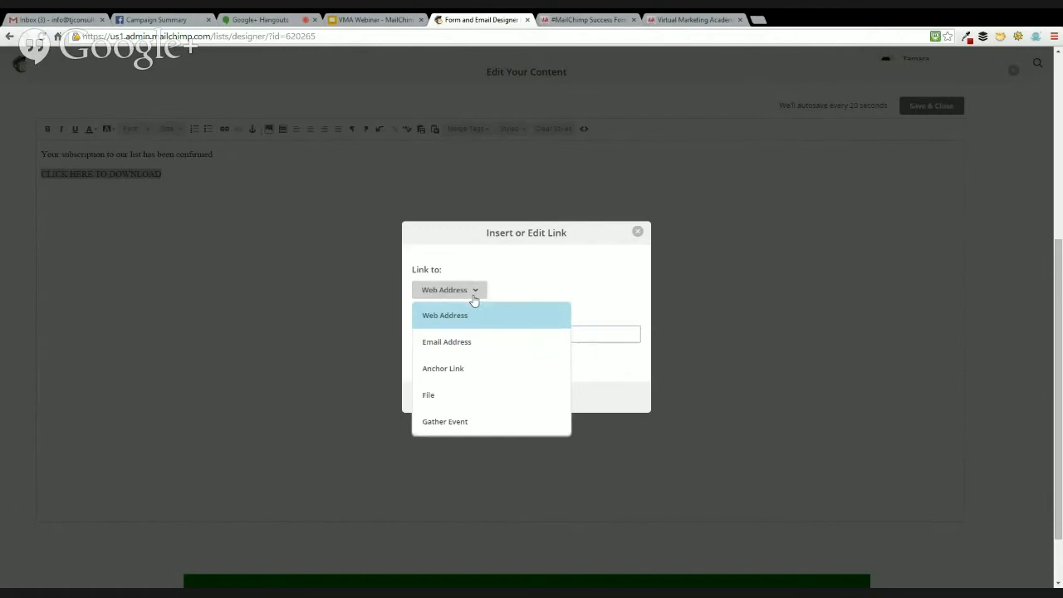
left_click(444, 395)
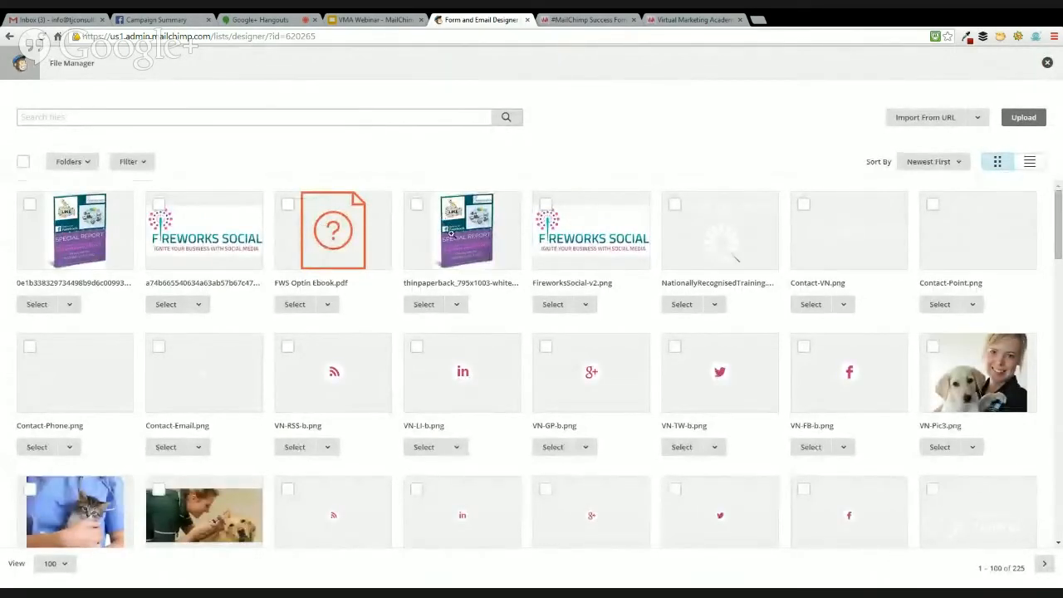
left_click(296, 305)
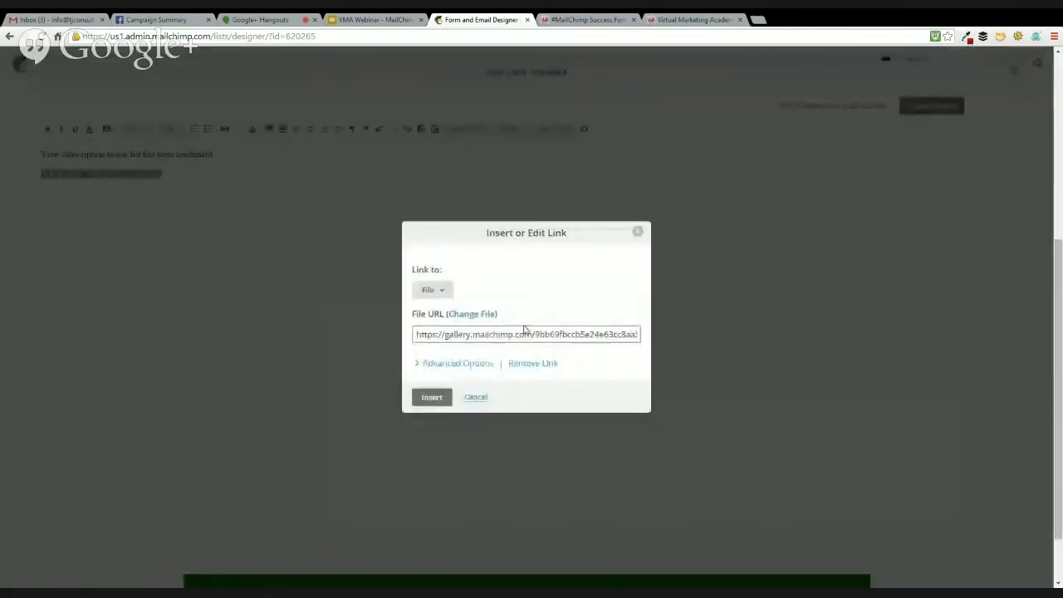
left_click_drag(486, 334, 649, 329)
left_click(611, 334)
left_click_drag(541, 333, 384, 329)
left_click(499, 335)
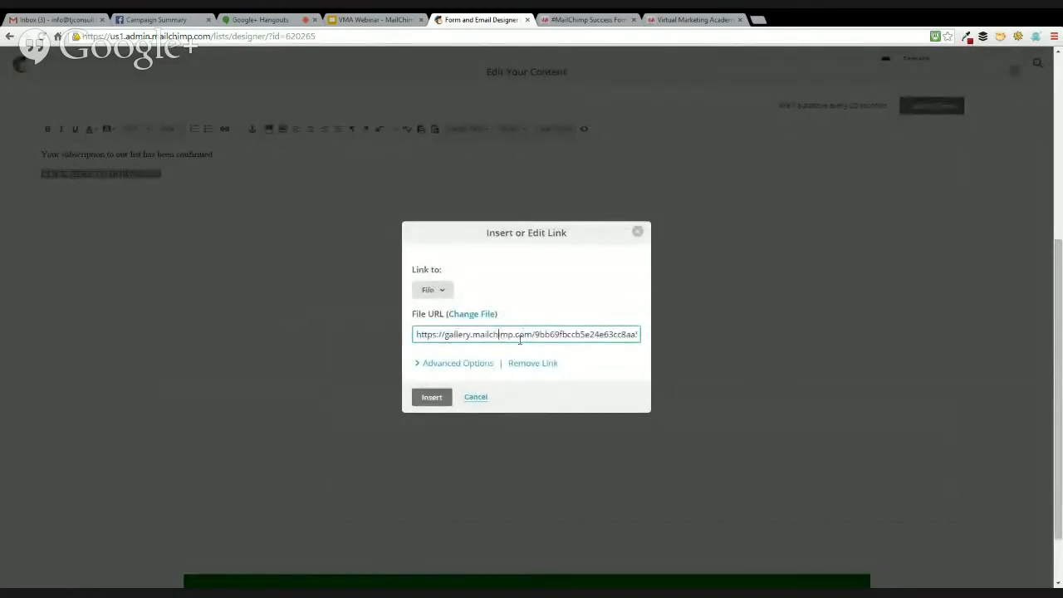
left_click(432, 396)
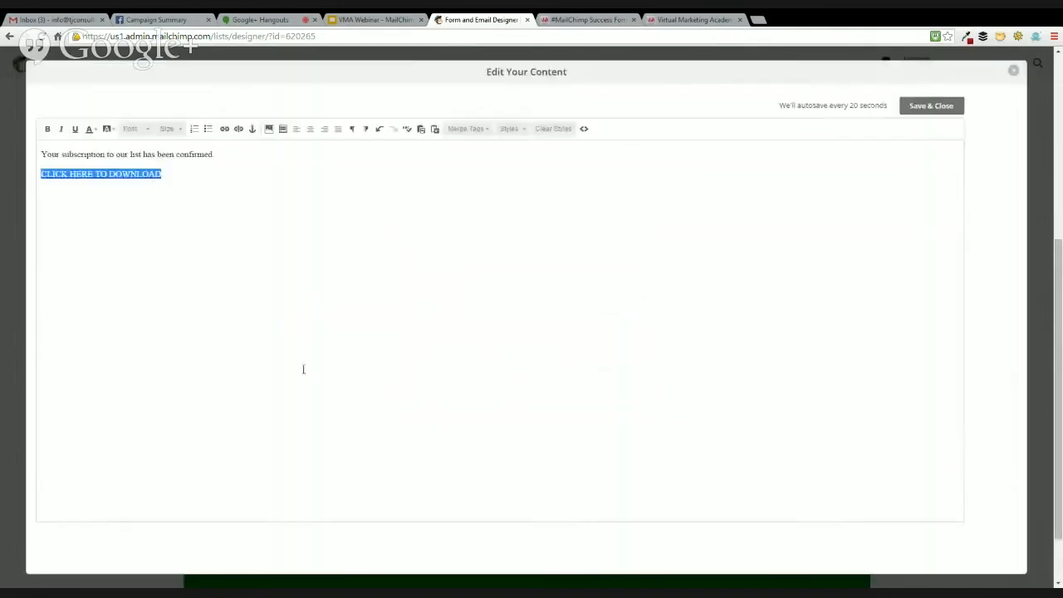
left_click(938, 110)
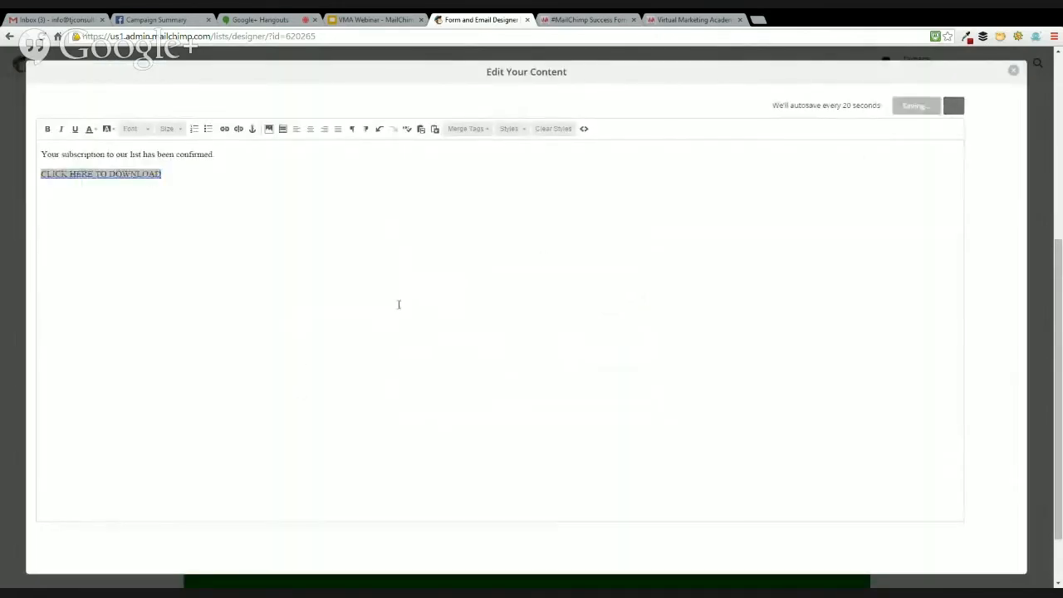